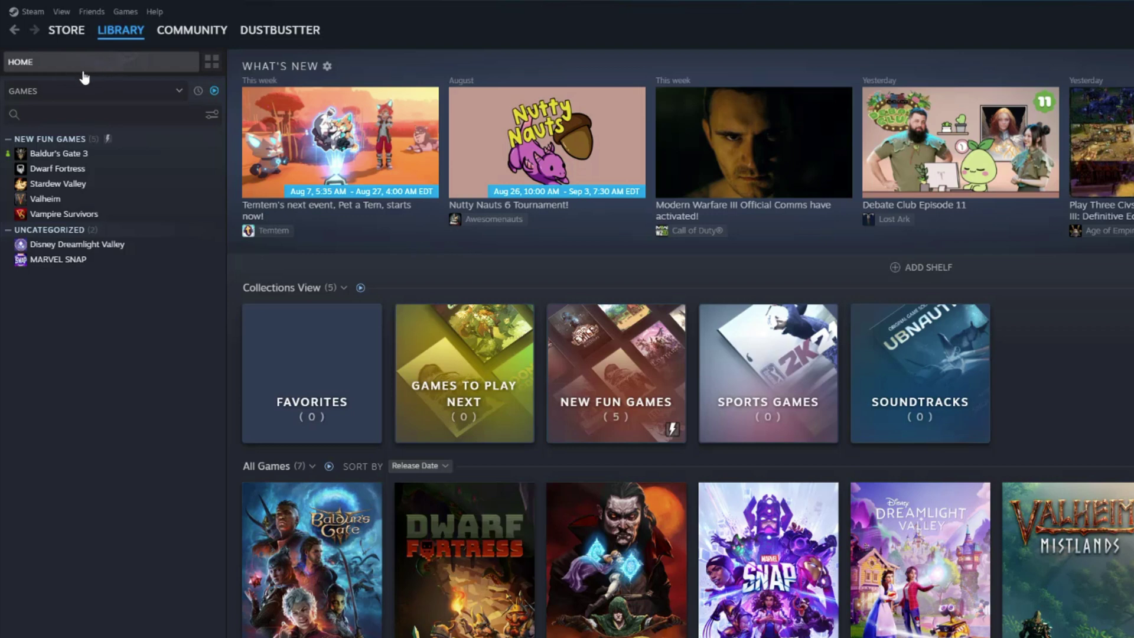
# Step: Create a standard library collection named "RPGS TO PLAY"
pyautogui.click(211, 63)
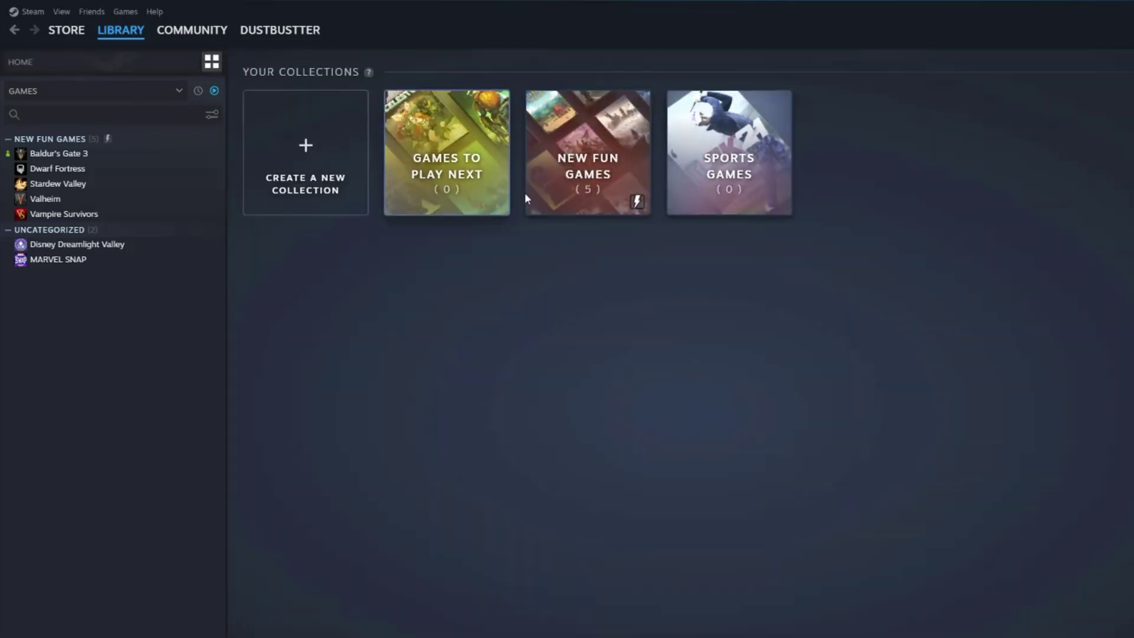
pyautogui.click(307, 194)
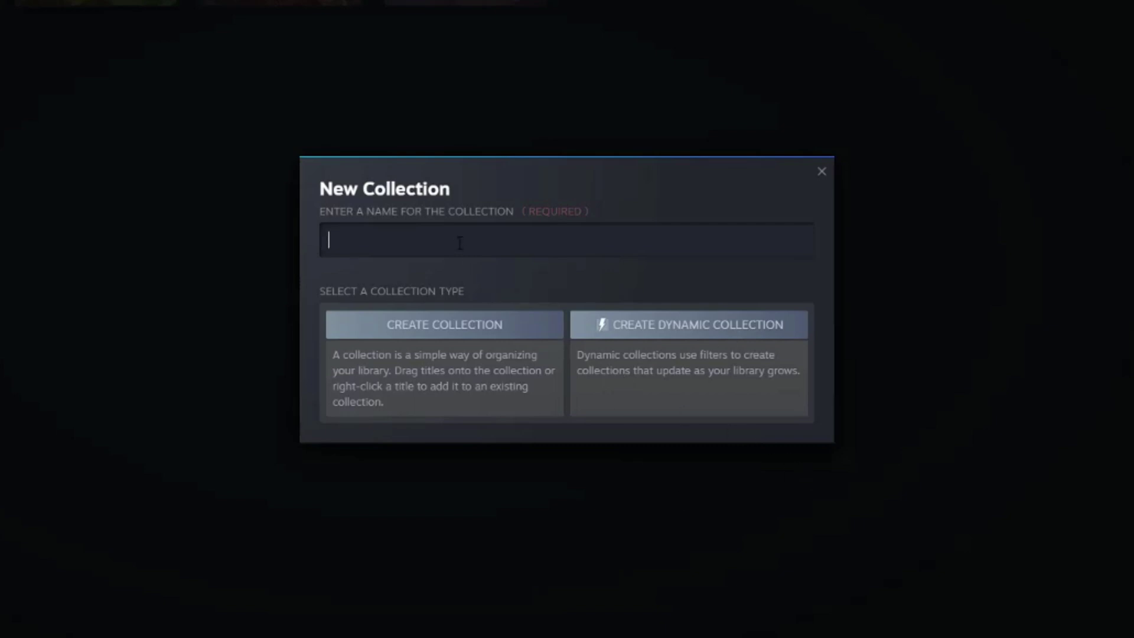
pyautogui.write('RPGS TO PLAY')
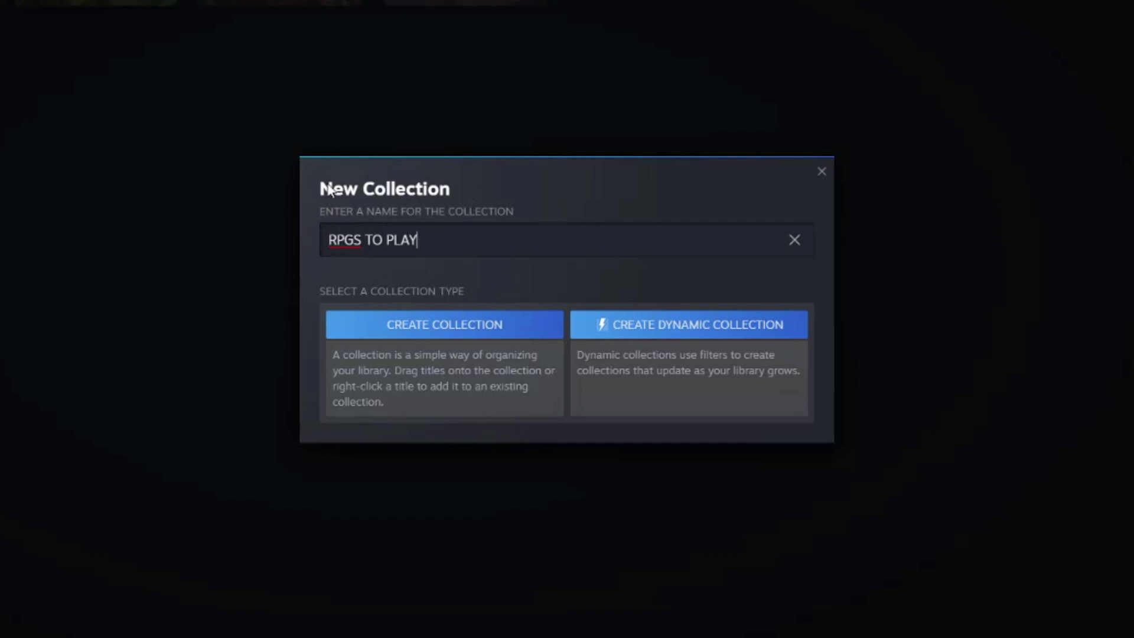
pyautogui.click(431, 329)
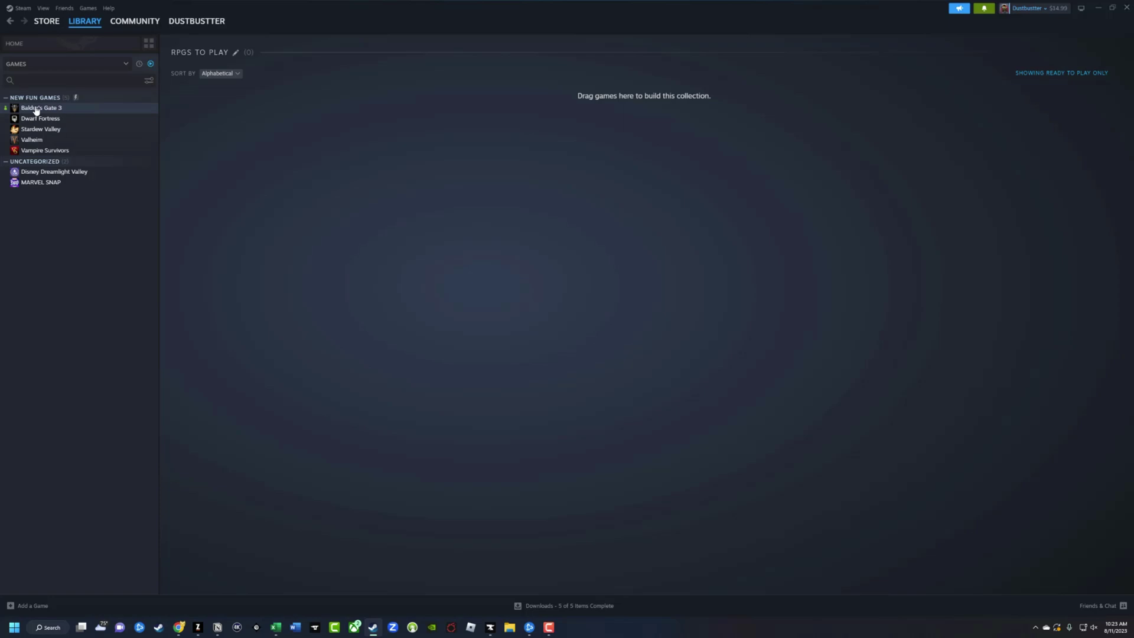
# Step: Add Baldur's Gate 3, Fallout and Fallout 76 to the RPGs to play collection, turning off the ready-to-play filter to list all owned games
pyautogui.moveTo(36, 110); pyautogui.dragTo(470, 164)
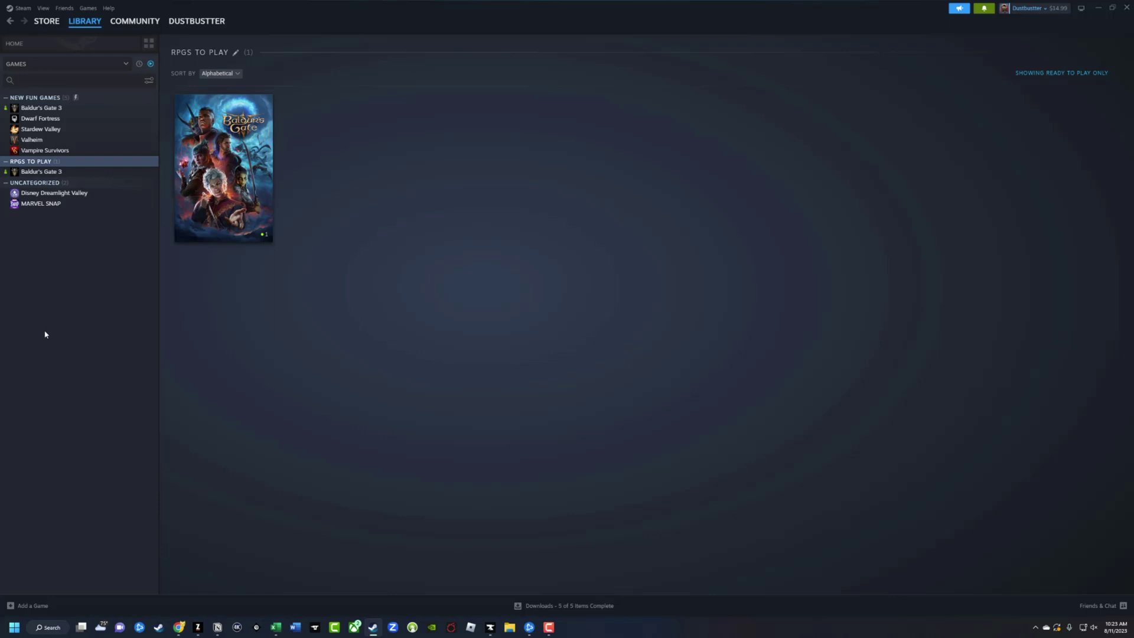
pyautogui.click(151, 64)
pyautogui.scroll(1, 157, 264)
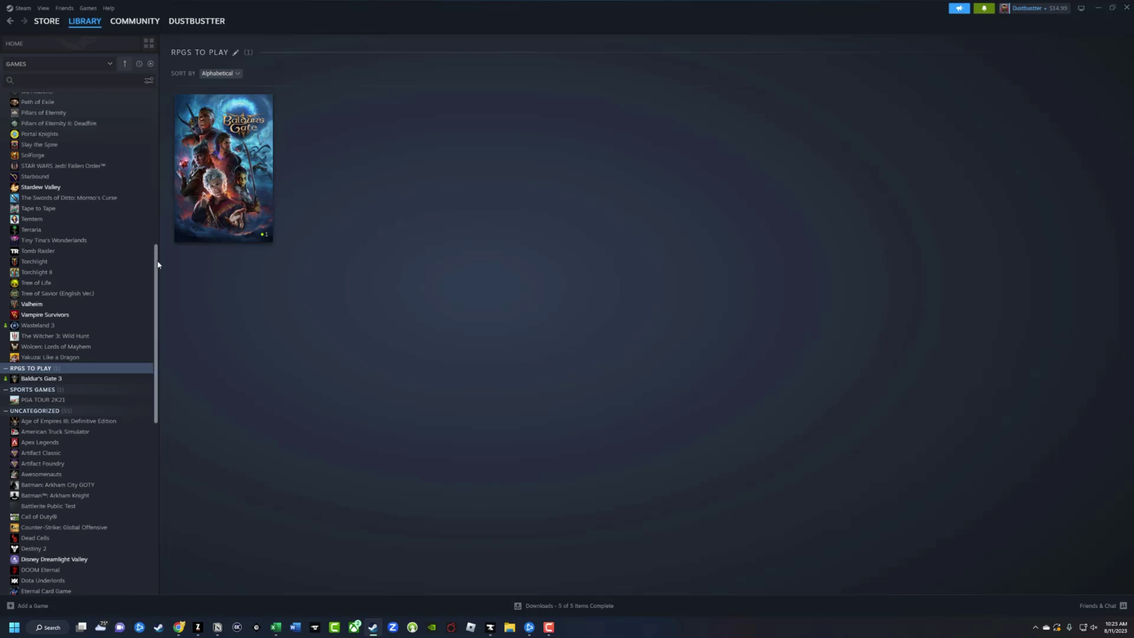
pyautogui.scroll(5, 157, 264)
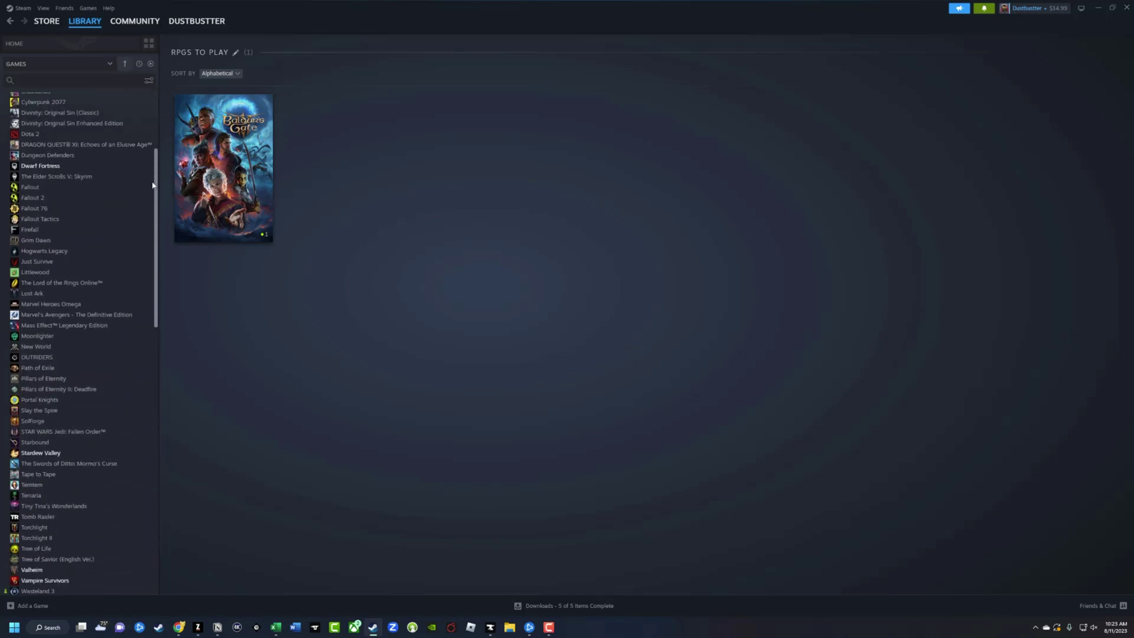
pyautogui.scroll(-1, 152, 185)
pyautogui.scroll(1, 130, 200)
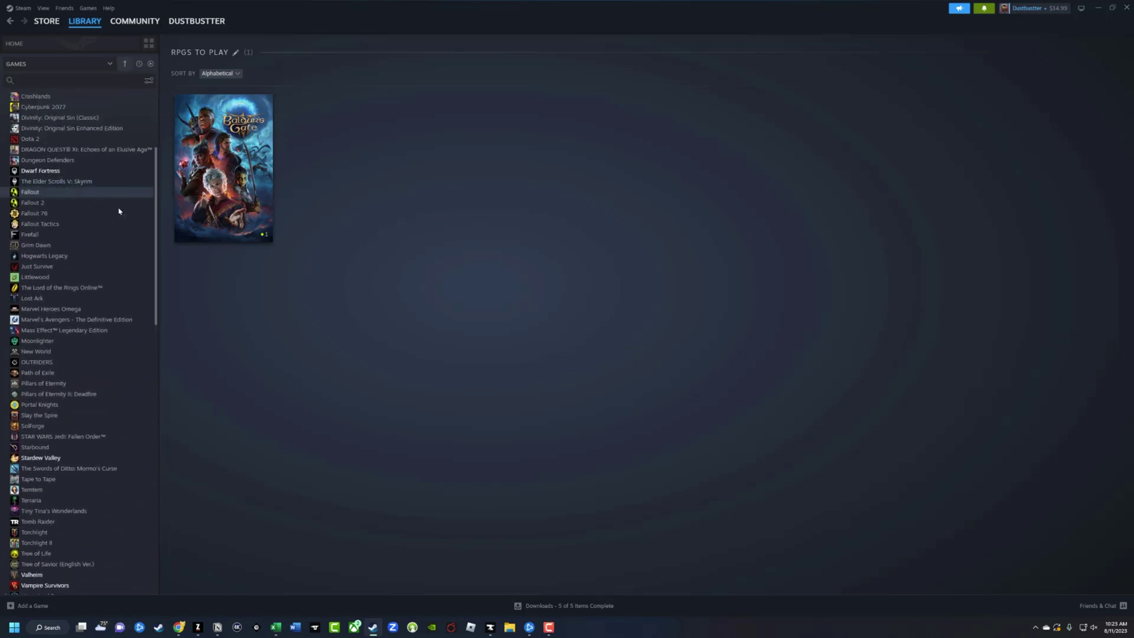
pyautogui.moveTo(103, 192); pyautogui.dragTo(516, 250)
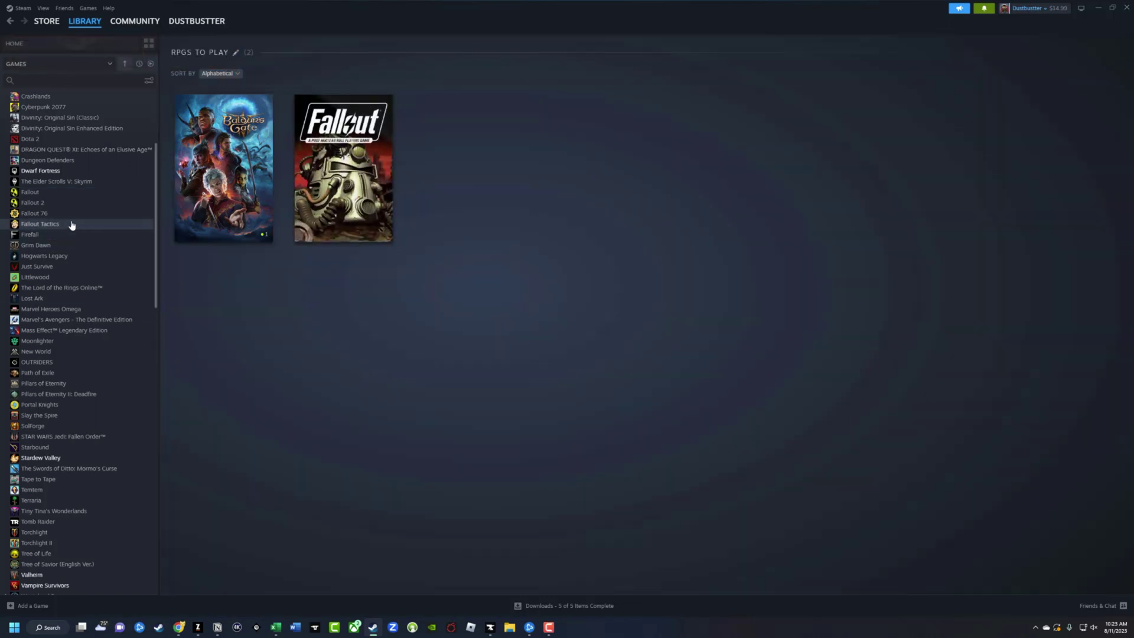
pyautogui.moveTo(45, 215); pyautogui.dragTo(610, 247)
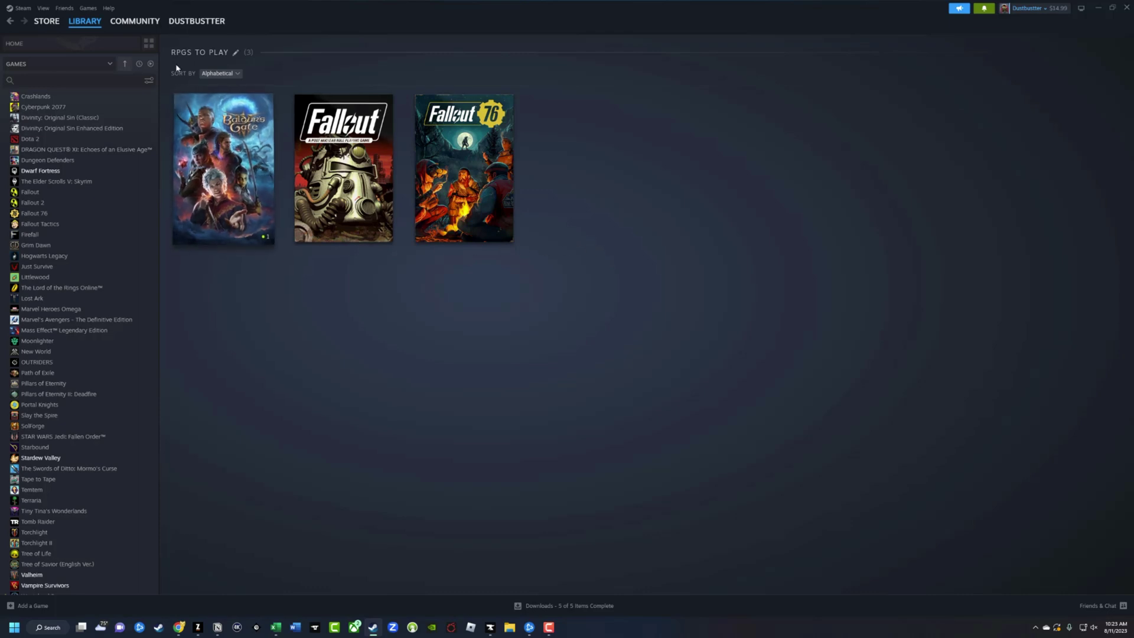
# Step: Create a dynamic collection named "FUN GAMES TO PLAY" from the collections overview
pyautogui.click(149, 44)
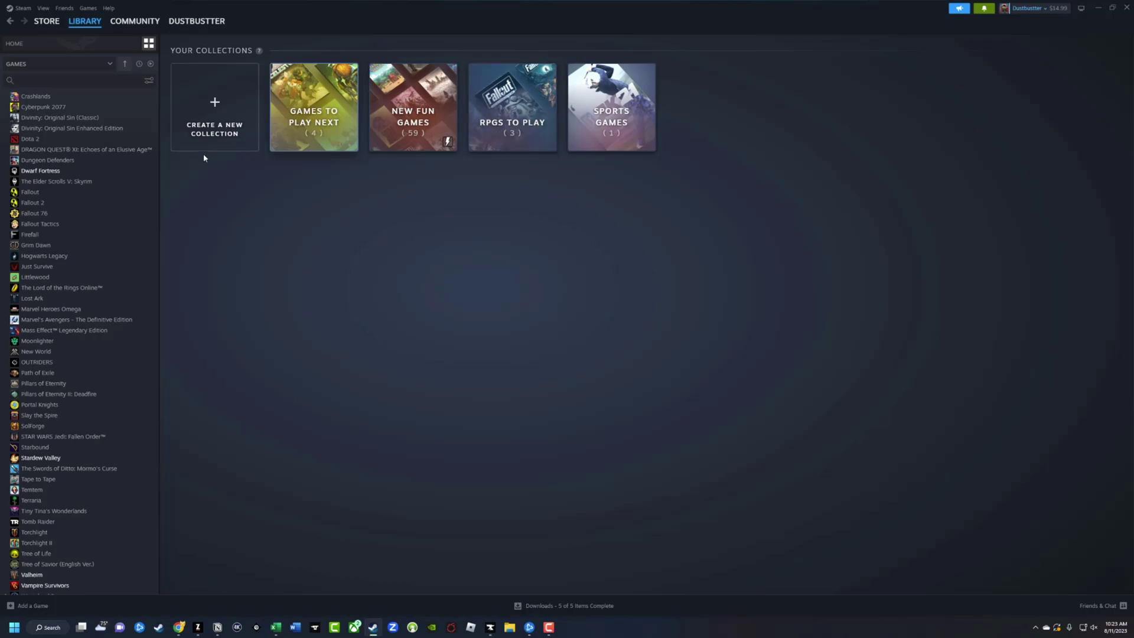
pyautogui.click(217, 129)
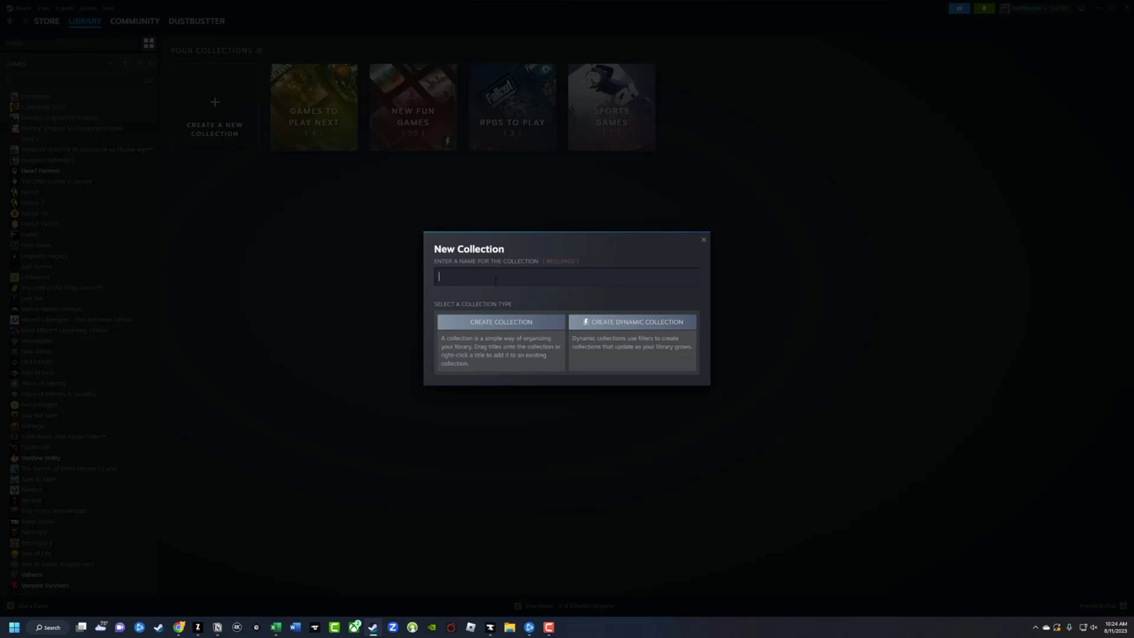
pyautogui.write('FUN GAMES TO PLAY')
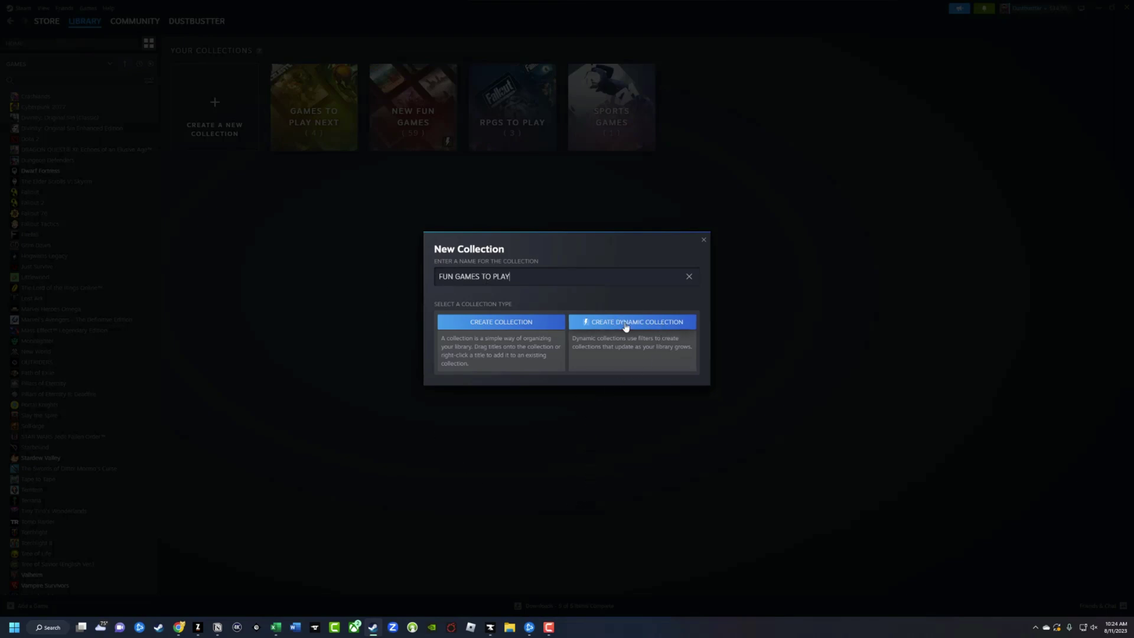
pyautogui.click(625, 326)
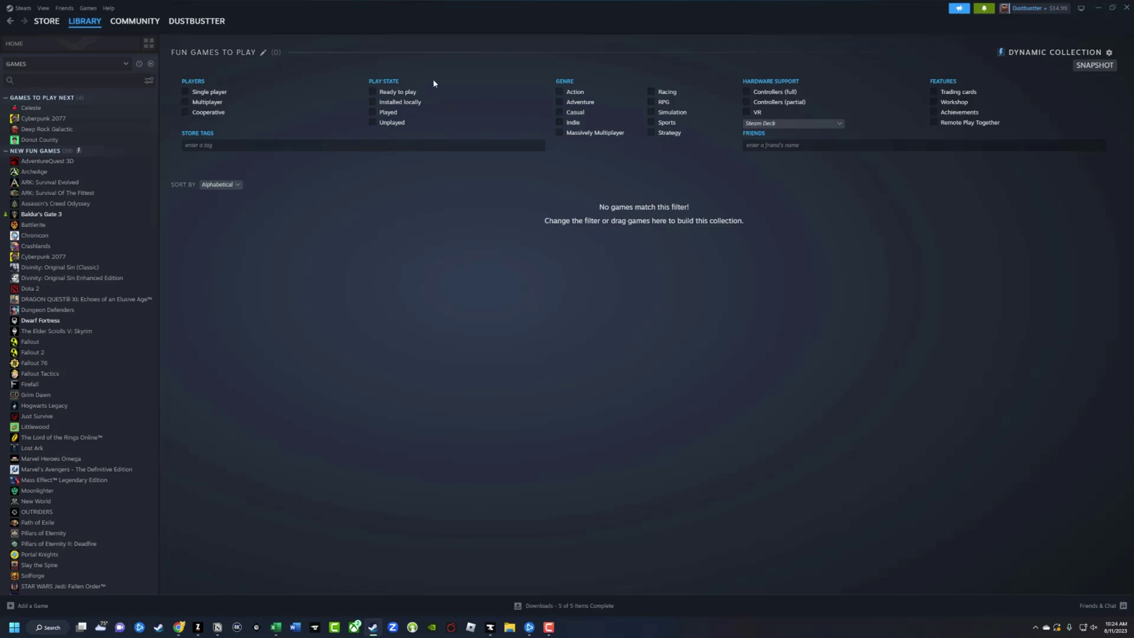
# Step: Filter the Fun games to play collection by the Casual genre and look through the matching games
pyautogui.click(559, 112)
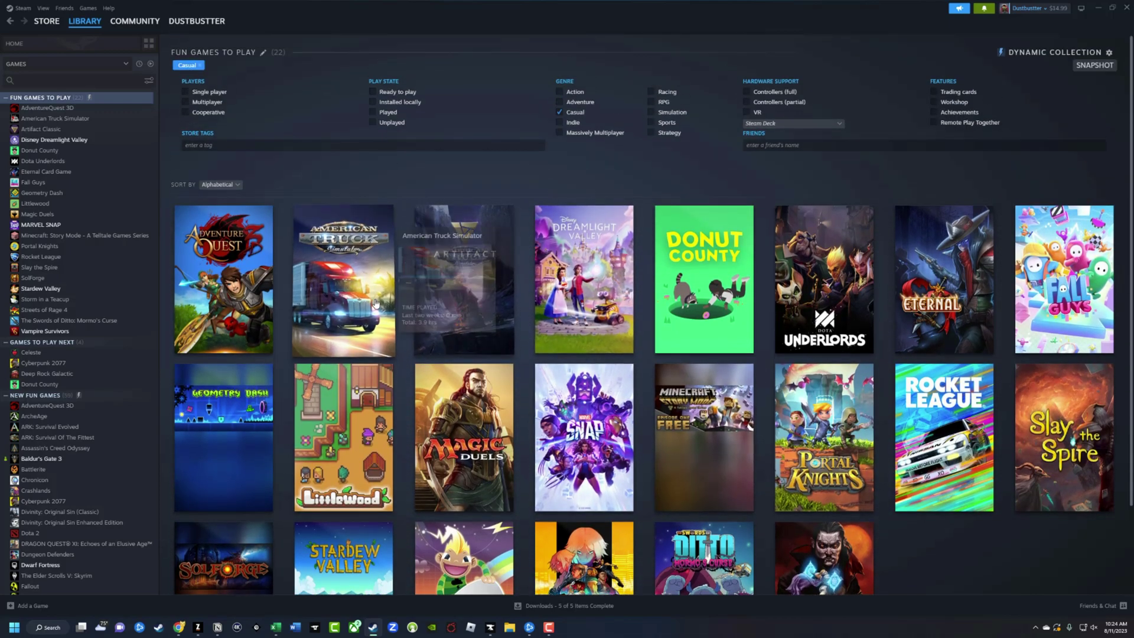
pyautogui.click(559, 112)
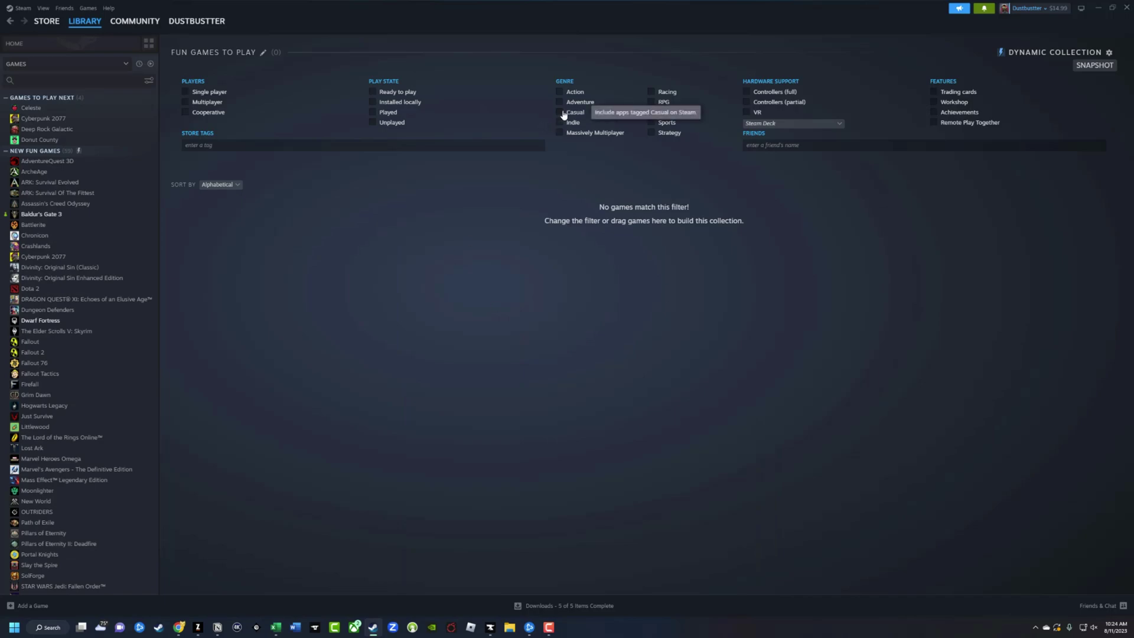
pyautogui.click(559, 113)
pyautogui.scroll(-2, 531, 324)
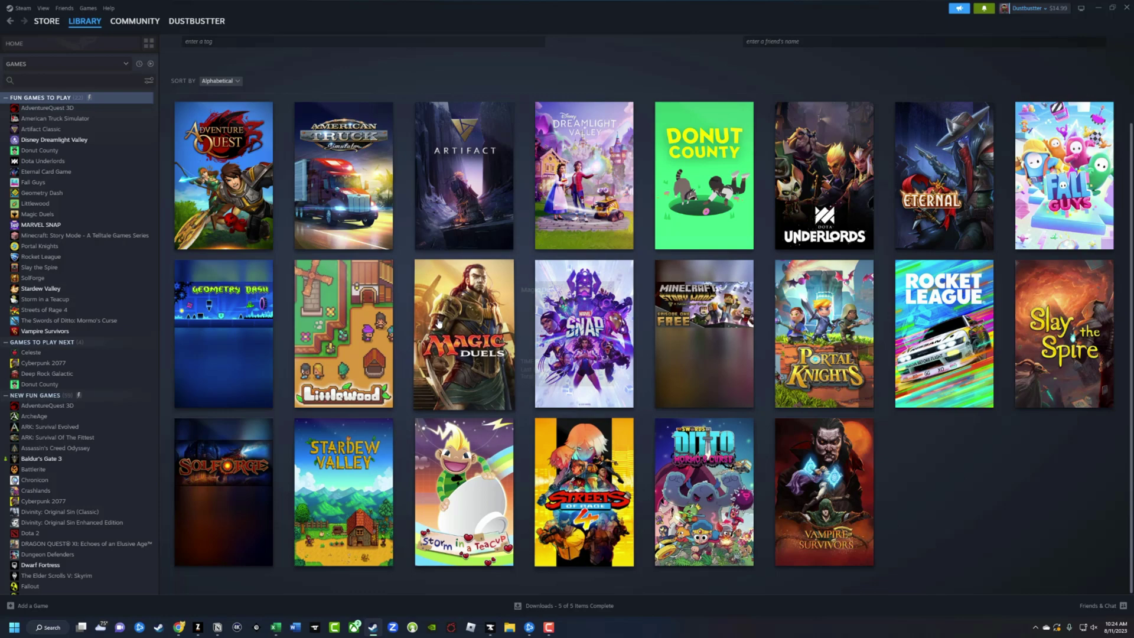
pyautogui.scroll(2, 541, 444)
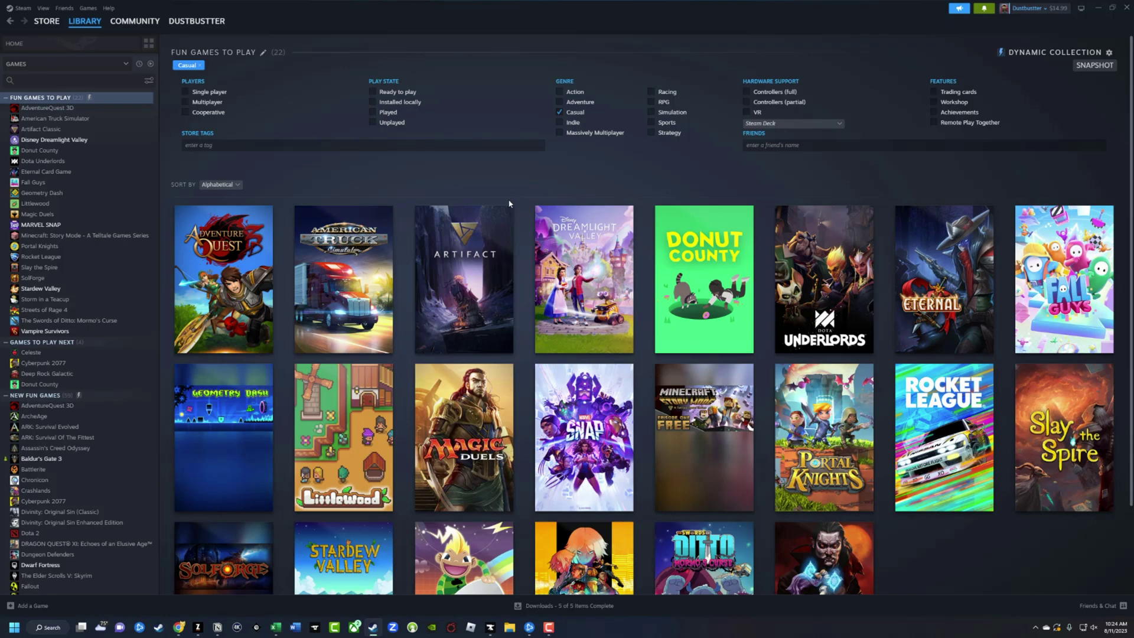
pyautogui.scroll(-2, 509, 227)
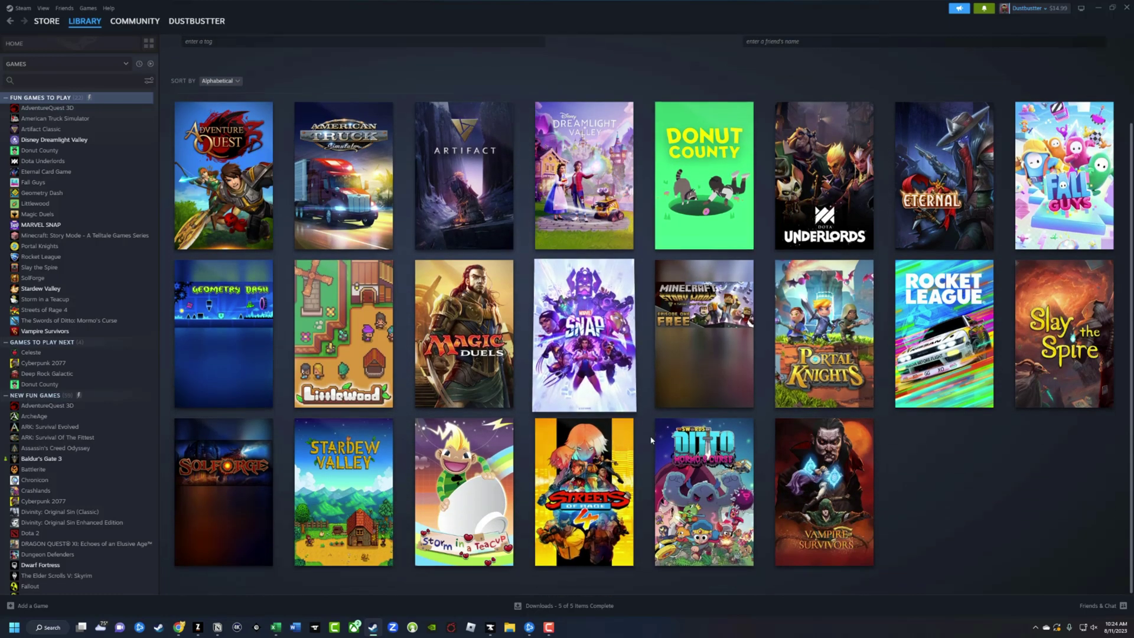
pyautogui.scroll(2, 651, 438)
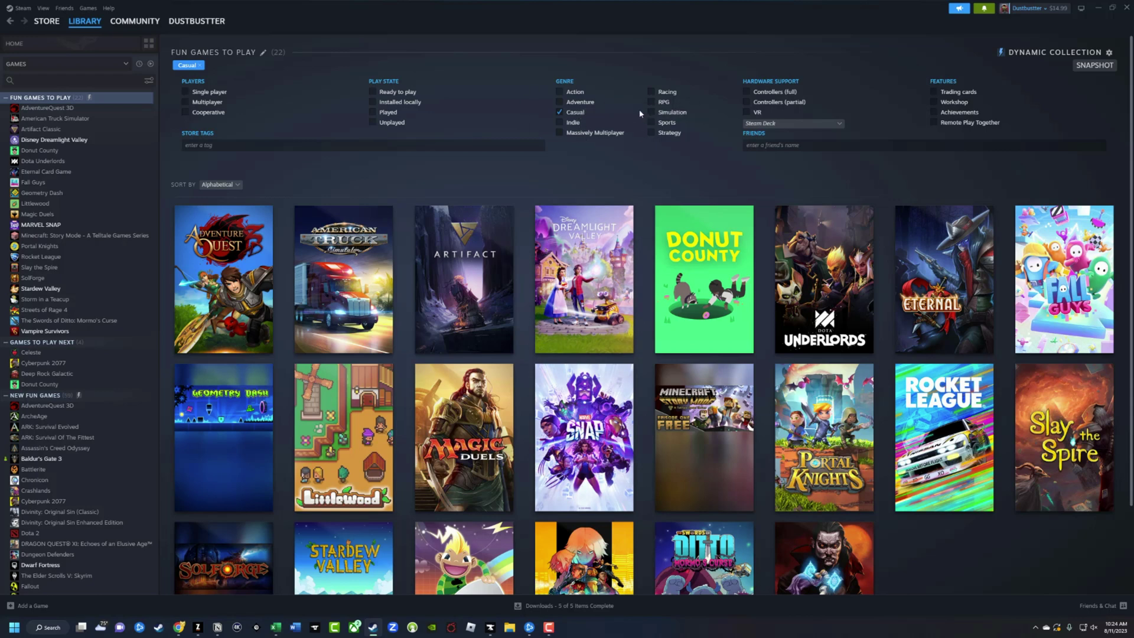
pyautogui.click(203, 146)
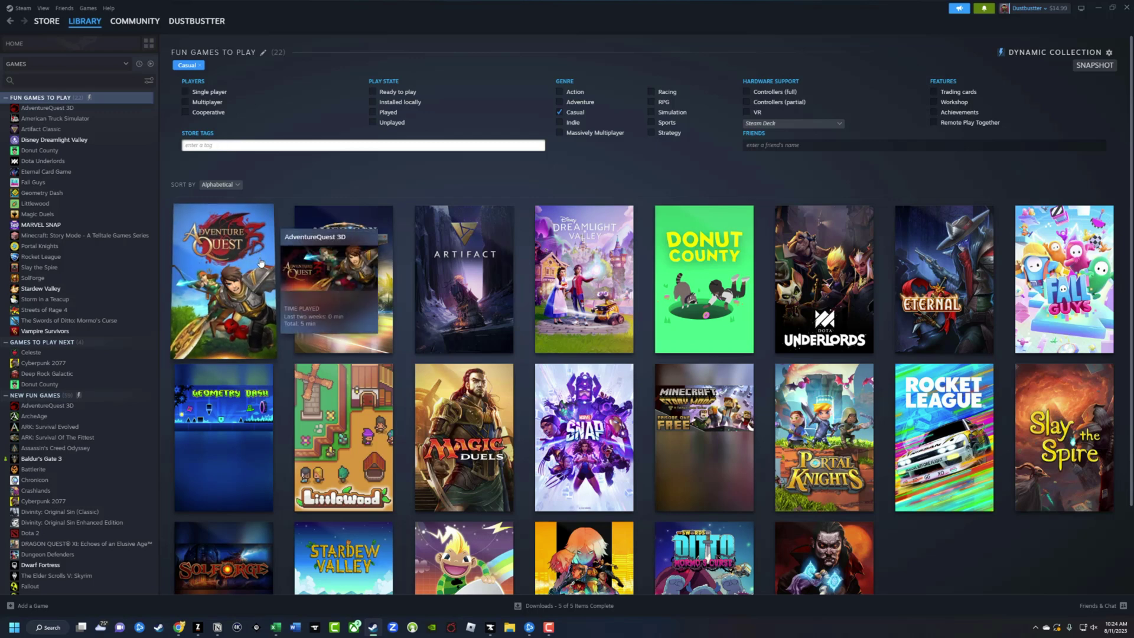
pyautogui.moveTo(666, 206)
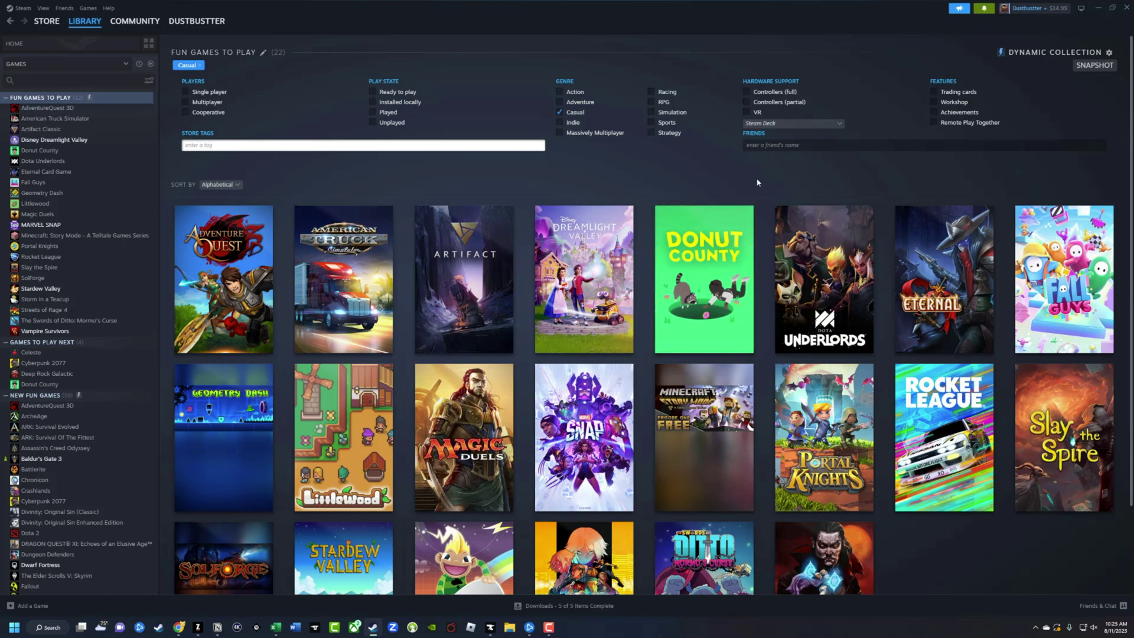
pyautogui.click(771, 146)
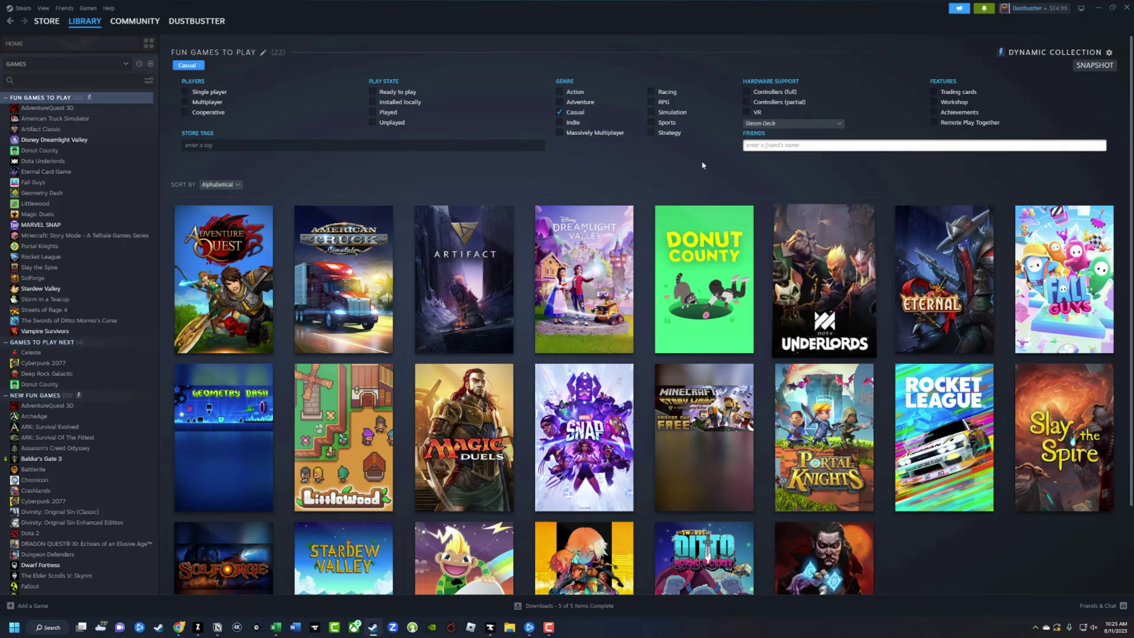
pyautogui.moveTo(603, 318)
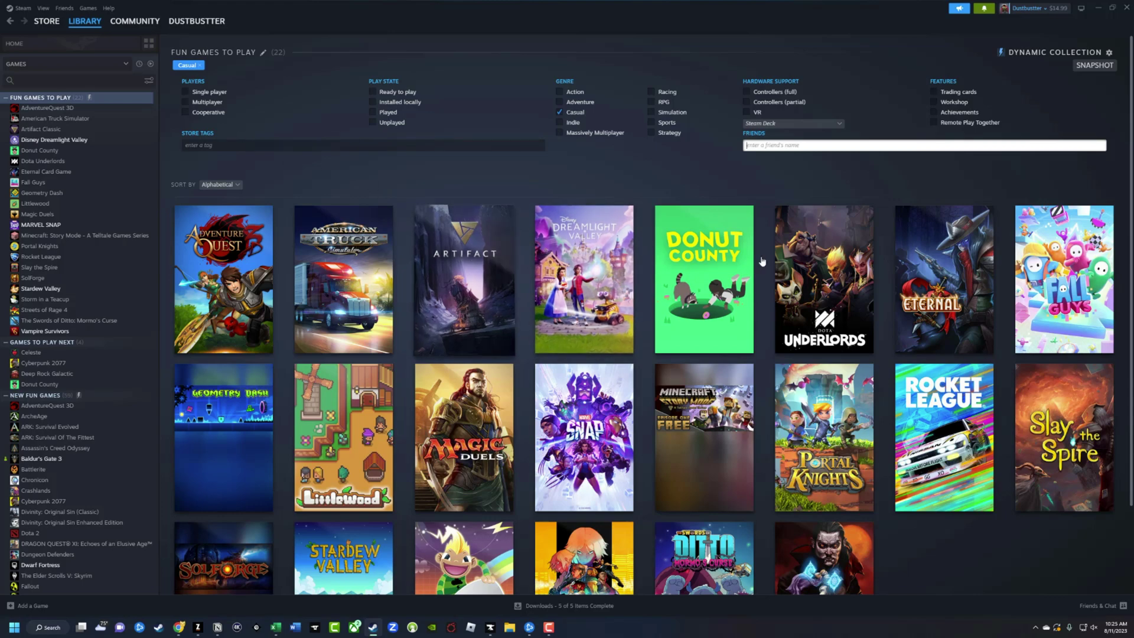
# Step: Try the Multiplayer filter on the collection, remove it, and add the Action genre filter alongside Casual
pyautogui.click(186, 103)
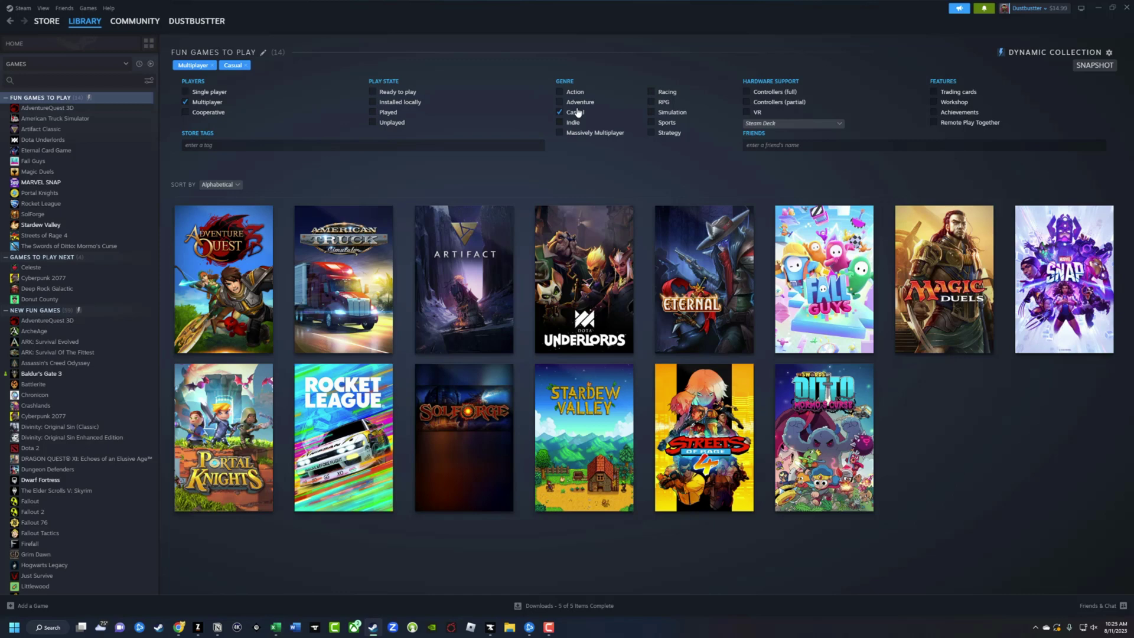
pyautogui.click(560, 93)
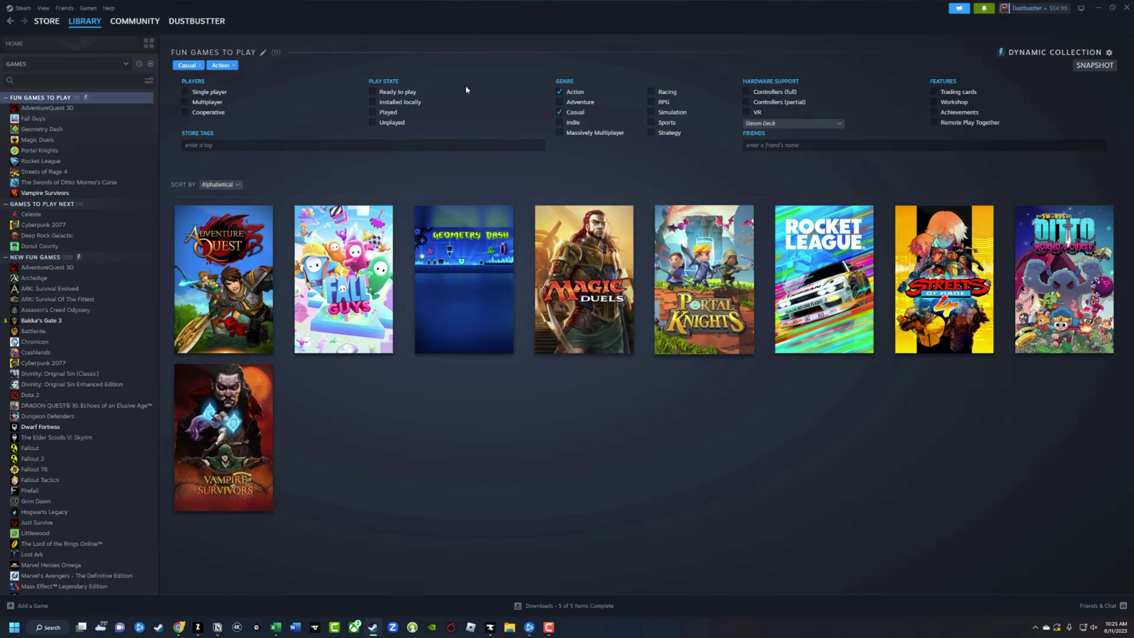
# Step: Check the overview of all collections and return to the library home page
pyautogui.click(148, 44)
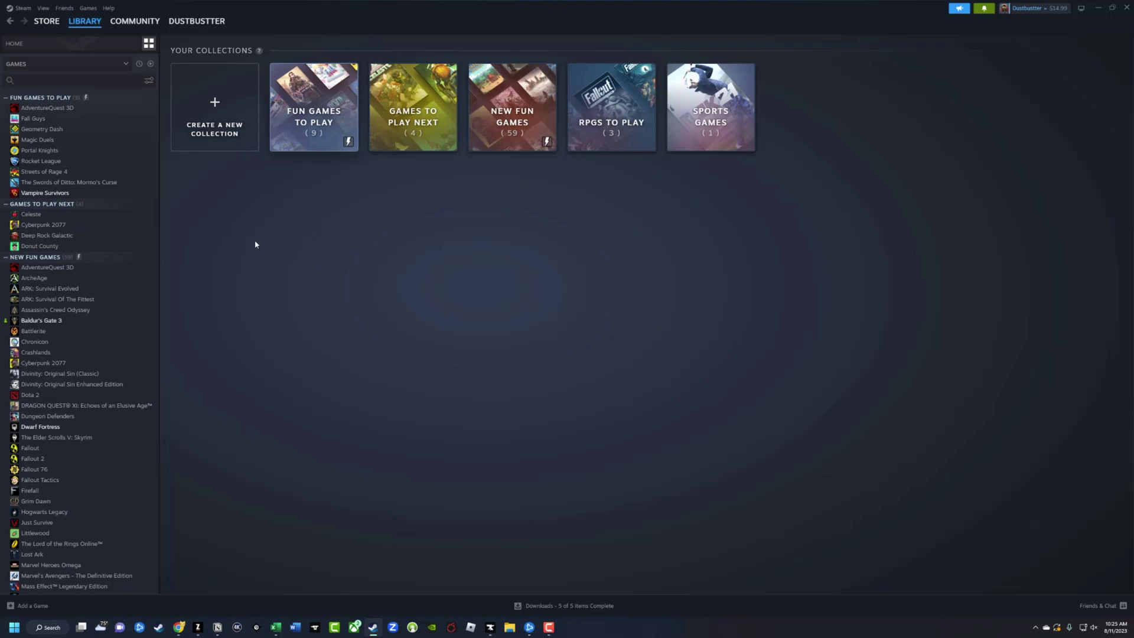
pyautogui.click(36, 44)
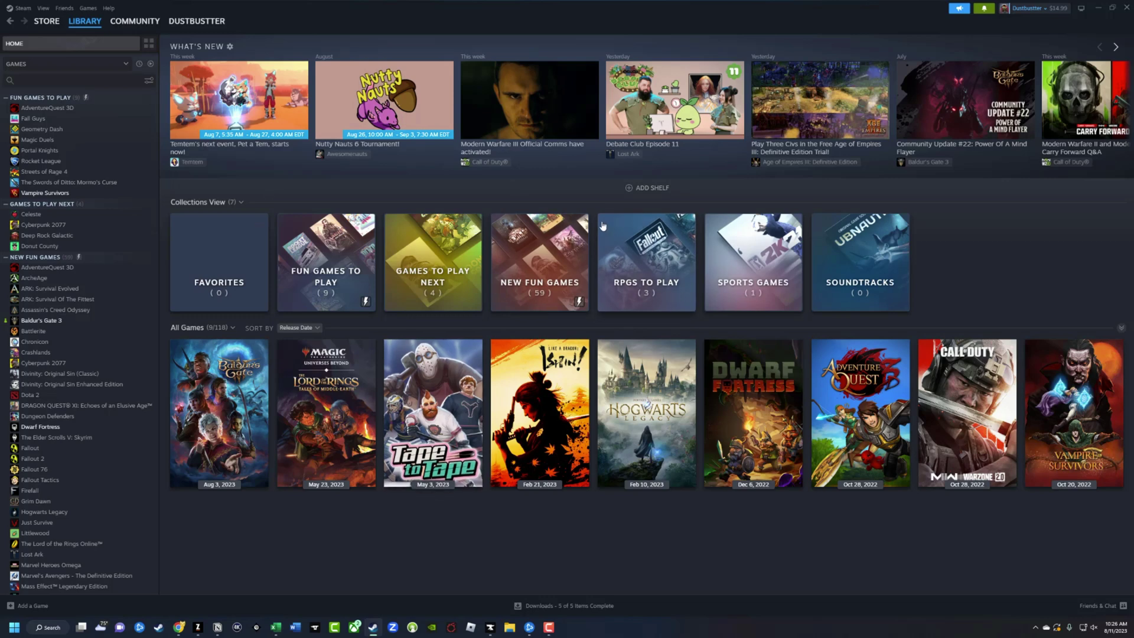
# Step: Add a new shelf to the library home page and set it to display Collections View
pyautogui.click(648, 189)
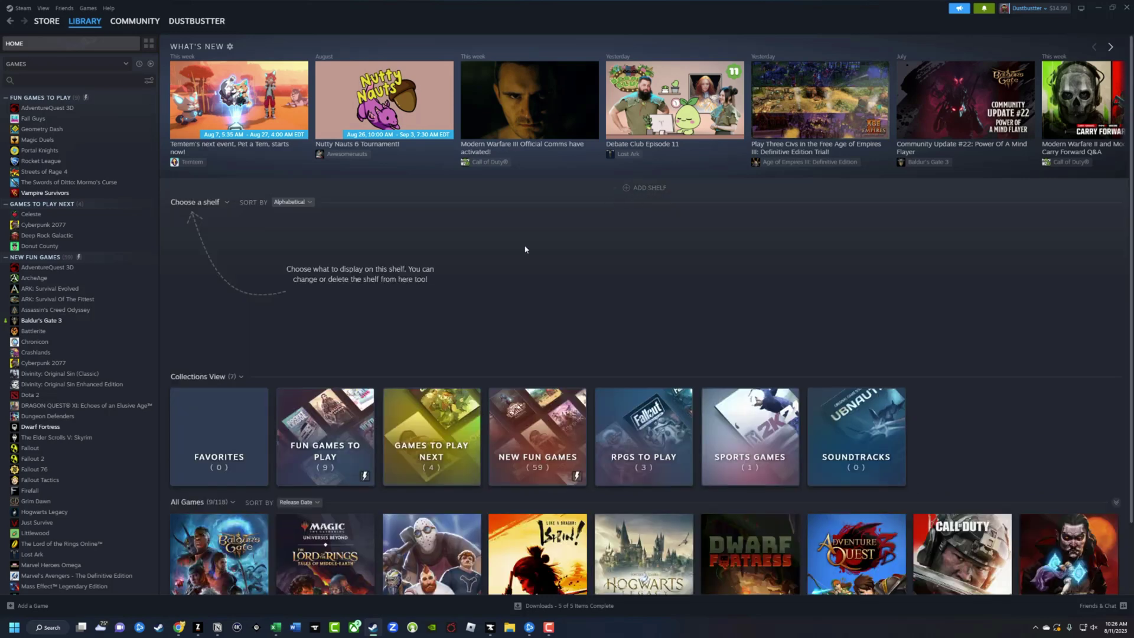
pyautogui.click(227, 202)
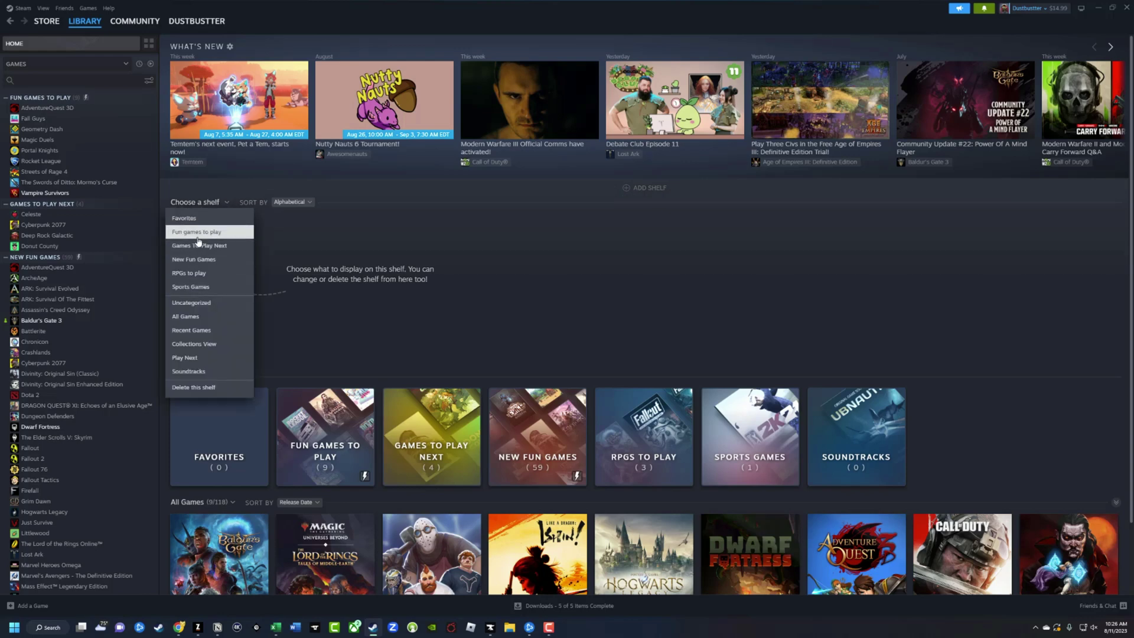
pyautogui.click(189, 345)
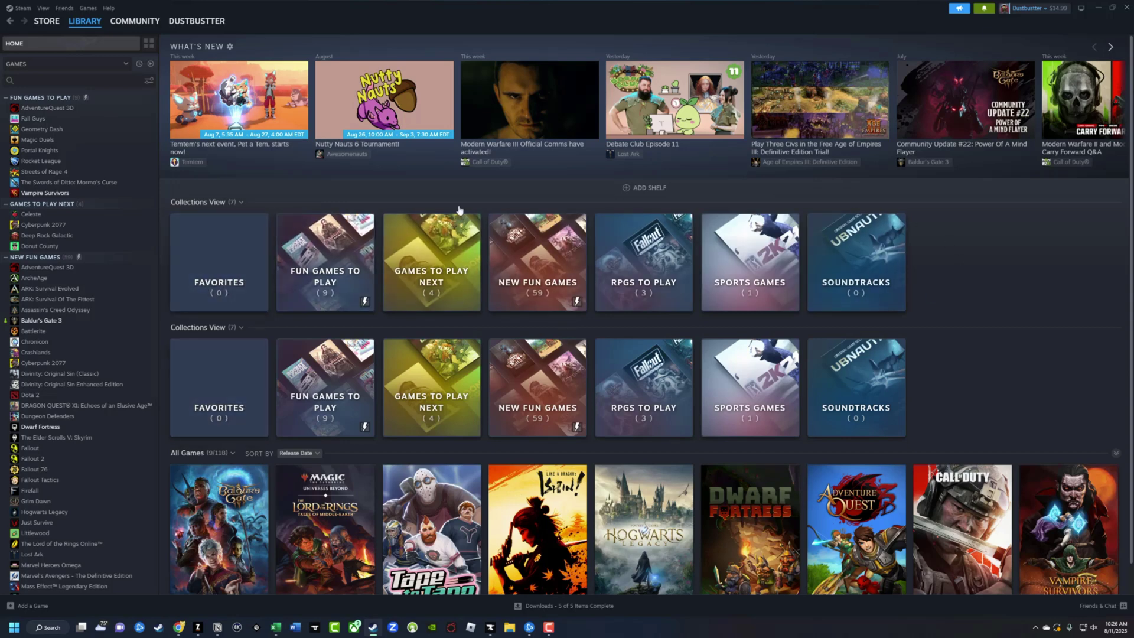
# Step: Switch the newly added upper shelf to display the RPGs to play collection
pyautogui.click(241, 203)
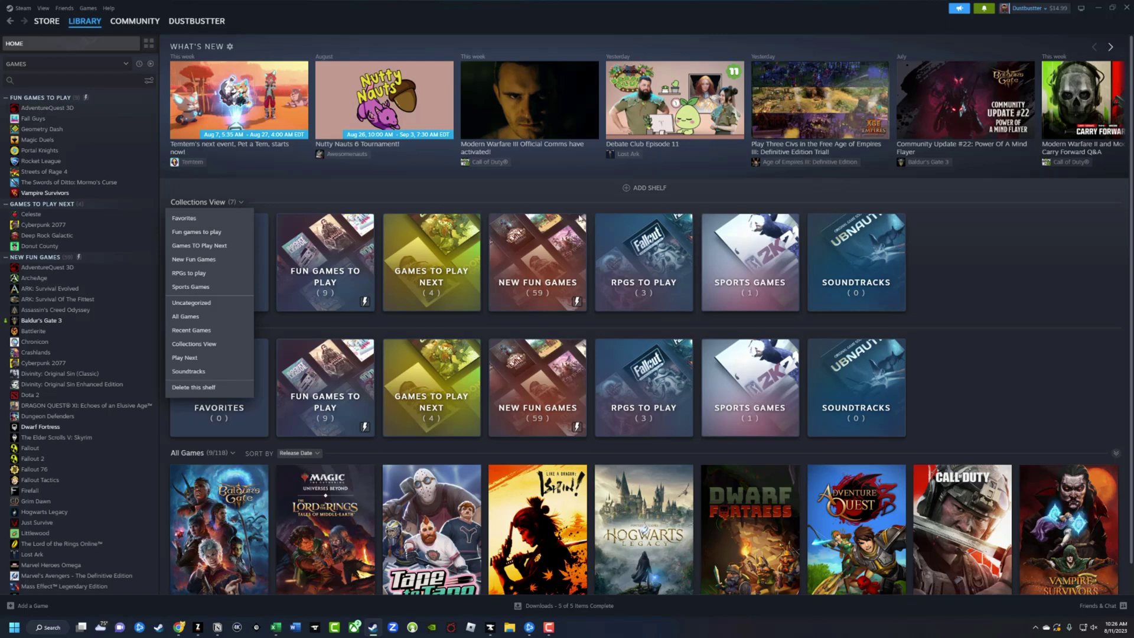
pyautogui.click(203, 272)
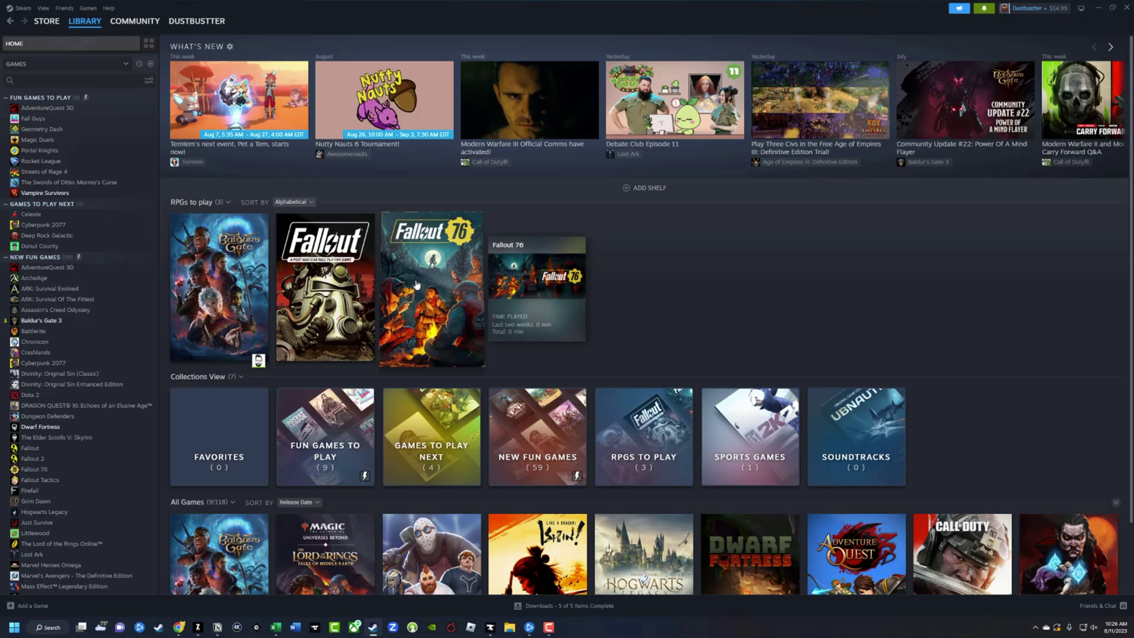
pyautogui.moveTo(419, 316)
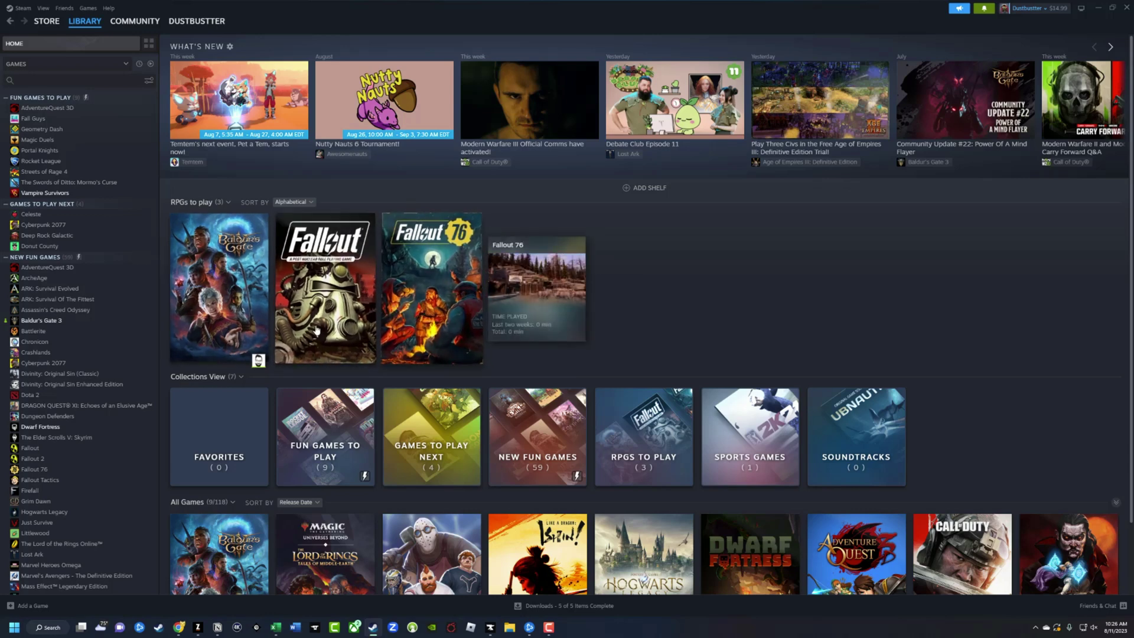
# Step: Delete the RPGs to play shelf from the library home page
pyautogui.click(228, 202)
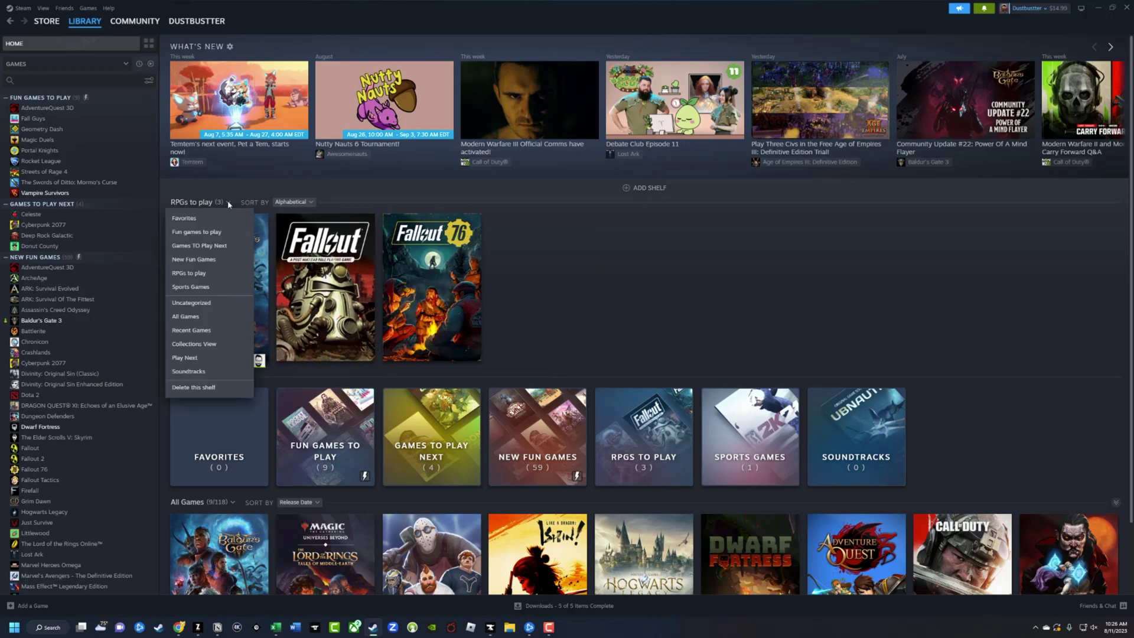
pyautogui.click(194, 388)
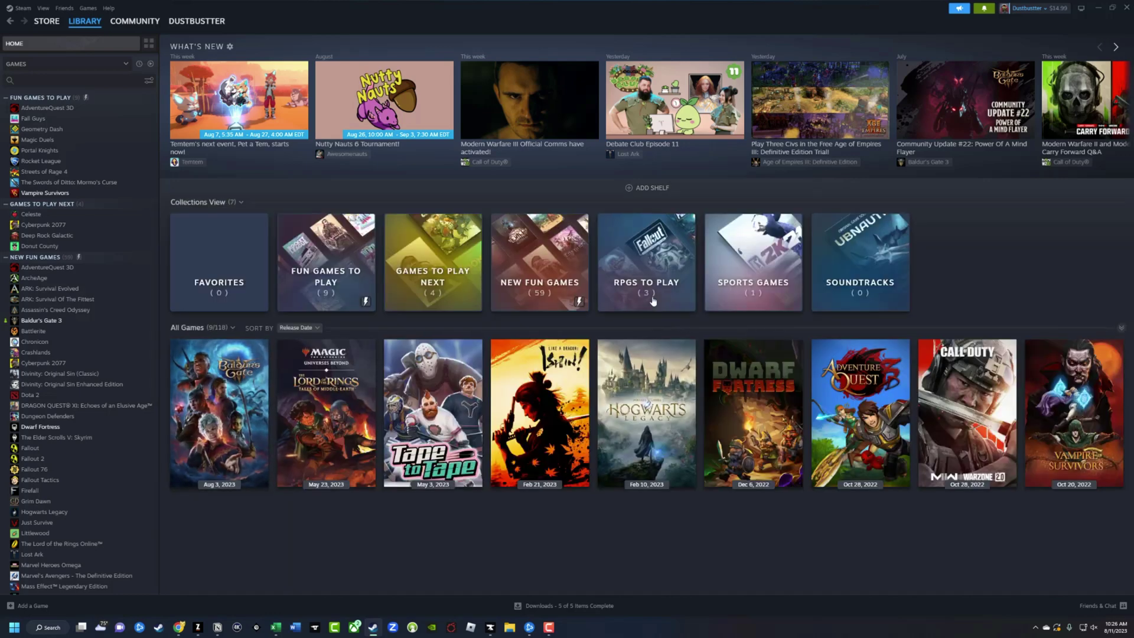